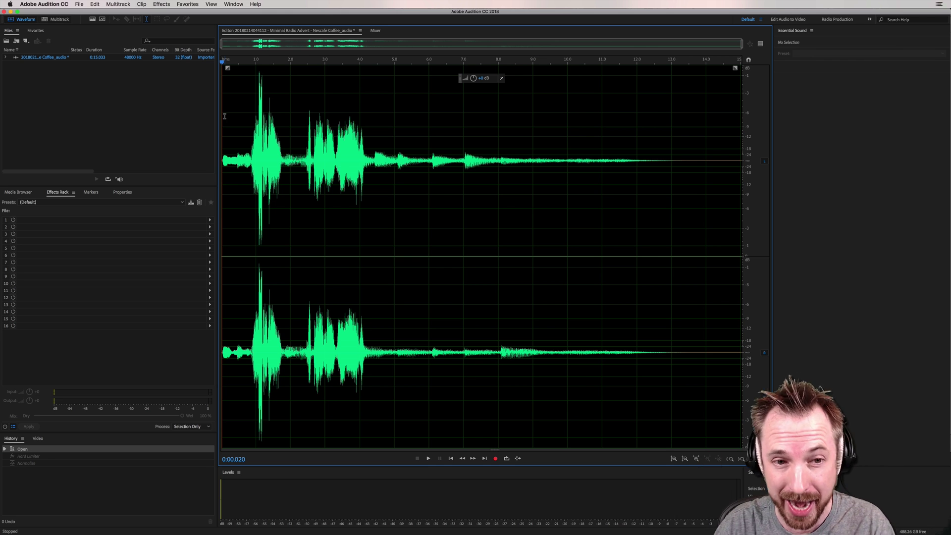
pyautogui.click(200, 131)
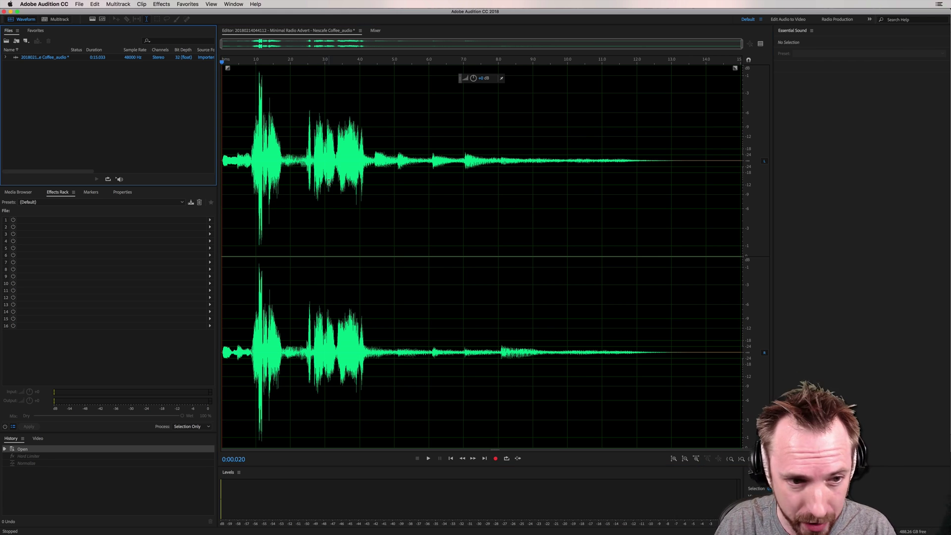
pyautogui.click(221, 139)
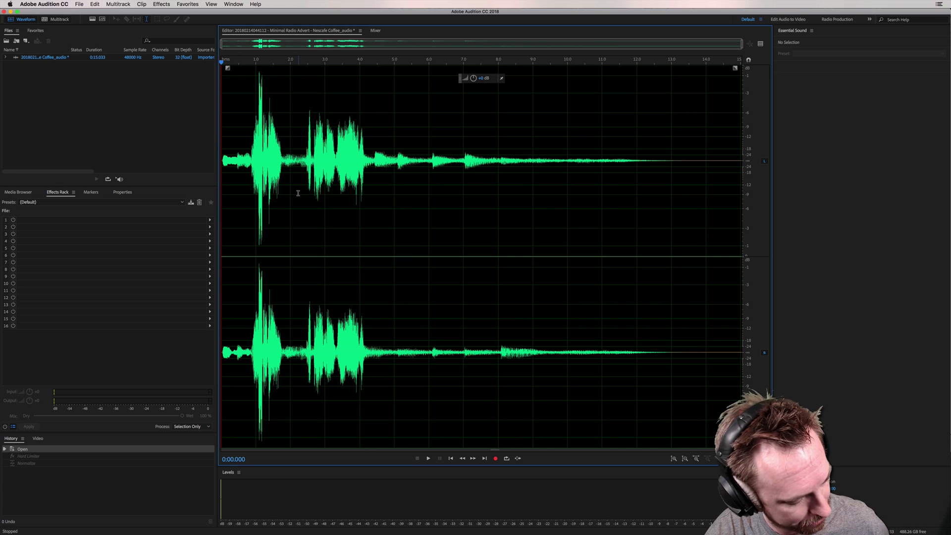
pyautogui.press('space')
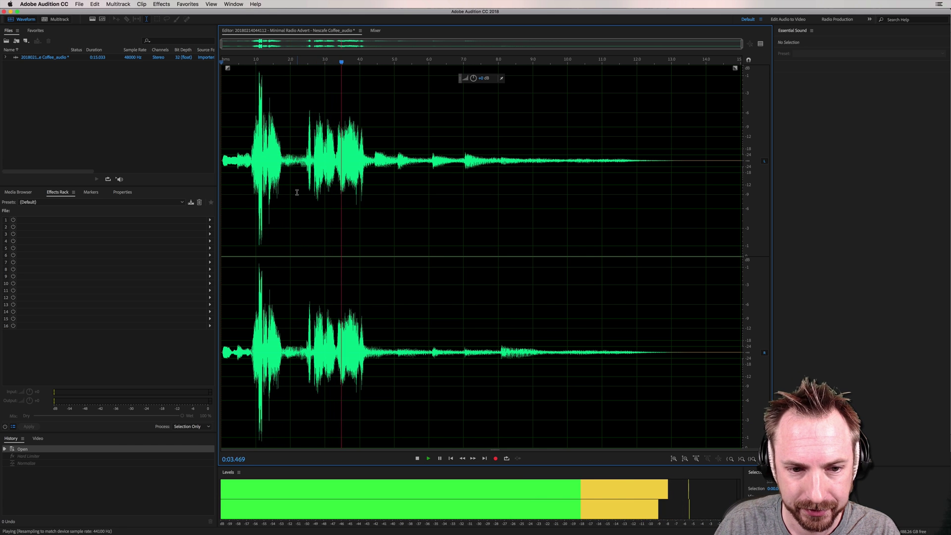
pyautogui.press('space')
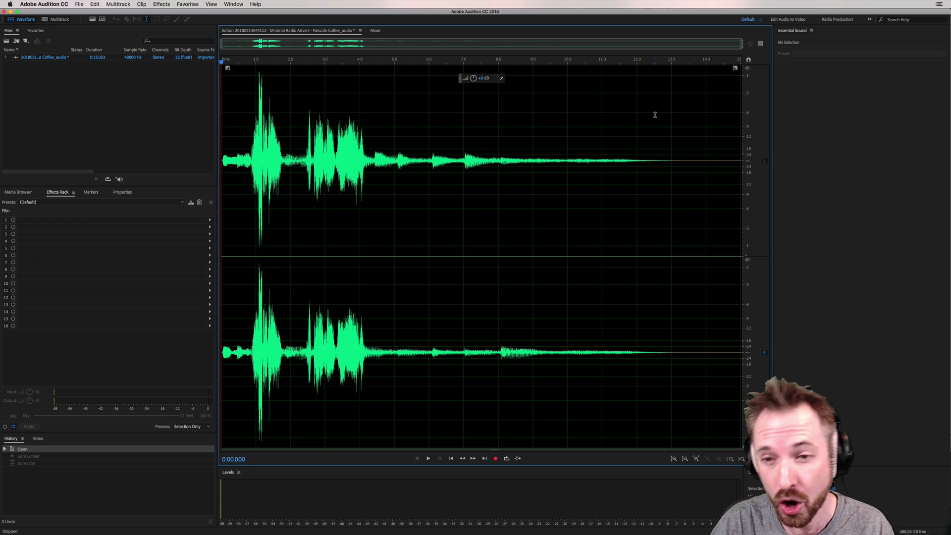
# Place the playhead at 0:15.000 and select from there to the end of the file.
pyautogui.click(732, 114)
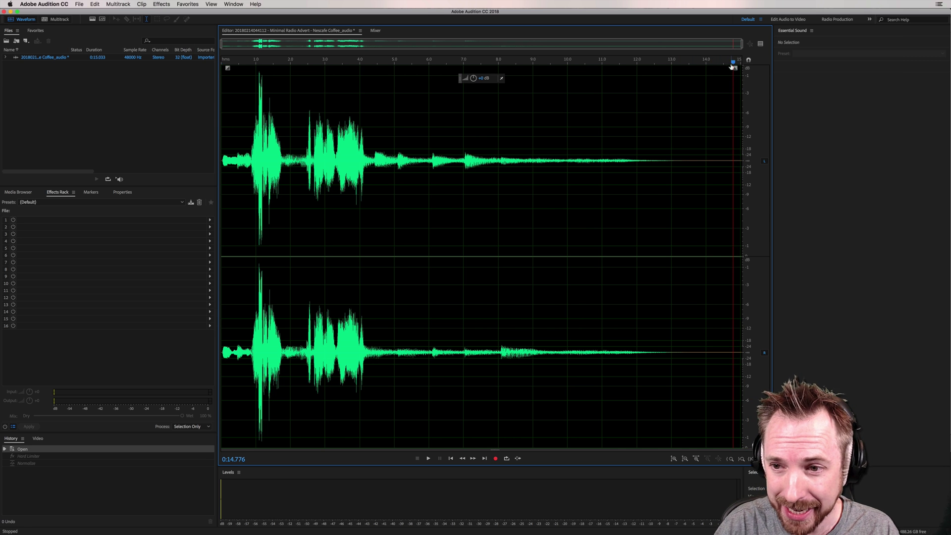
pyautogui.scroll(3, 731, 64)
pyautogui.hscroll(2, 703, 136)
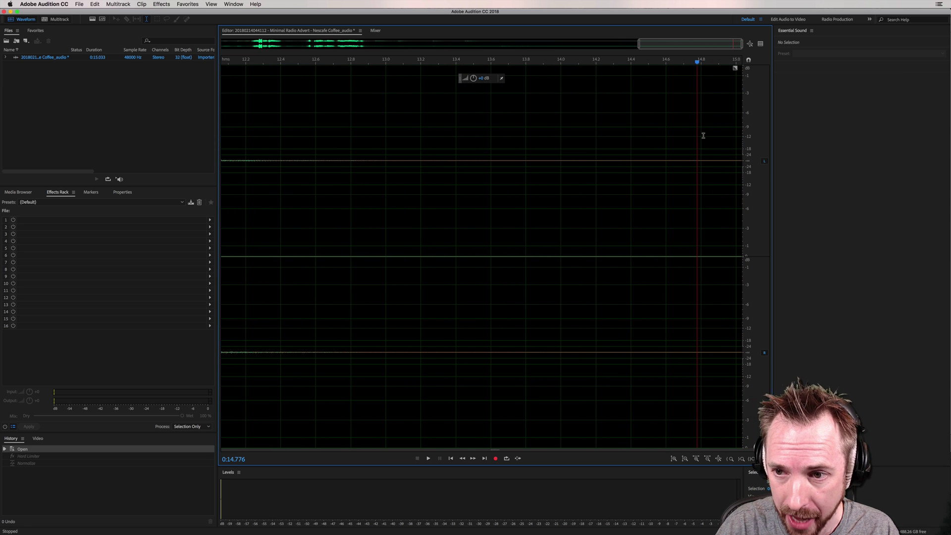
pyautogui.click(737, 70)
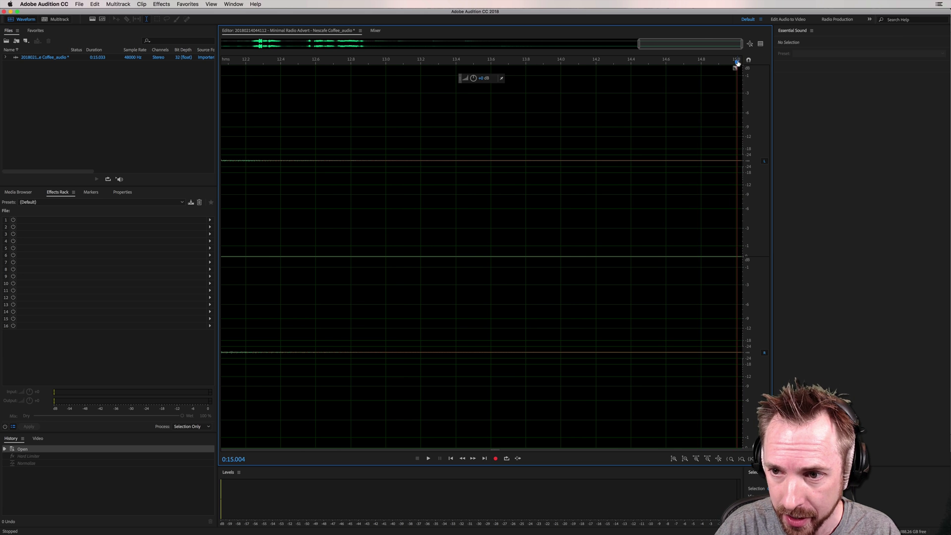
pyautogui.scroll(3, 738, 67)
pyautogui.hscroll(1, 714, 116)
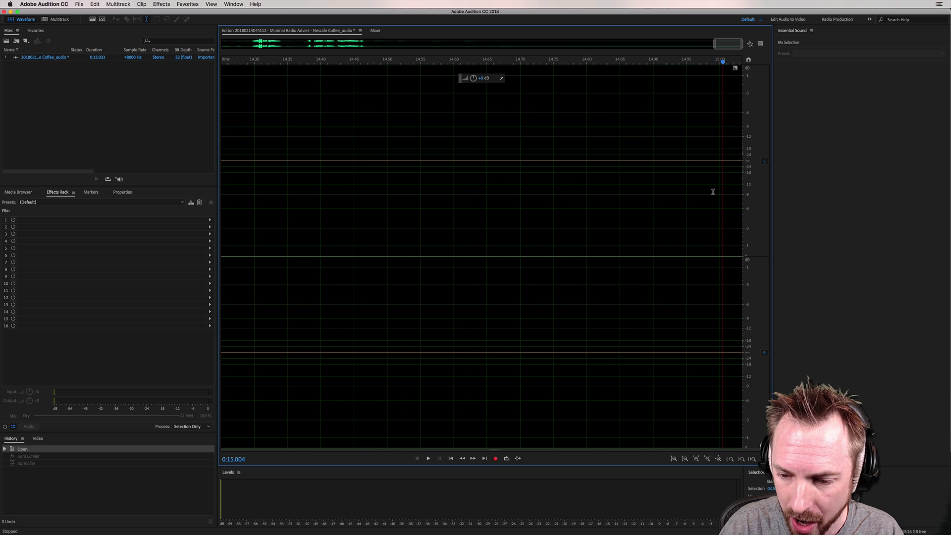
pyautogui.click(720, 59)
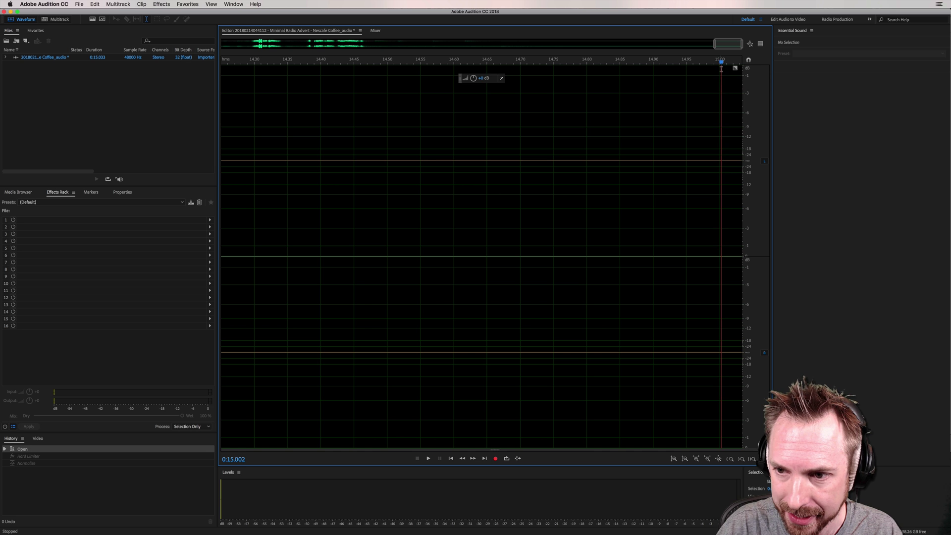
pyautogui.moveTo(721, 86); pyautogui.dragTo(773, 92)
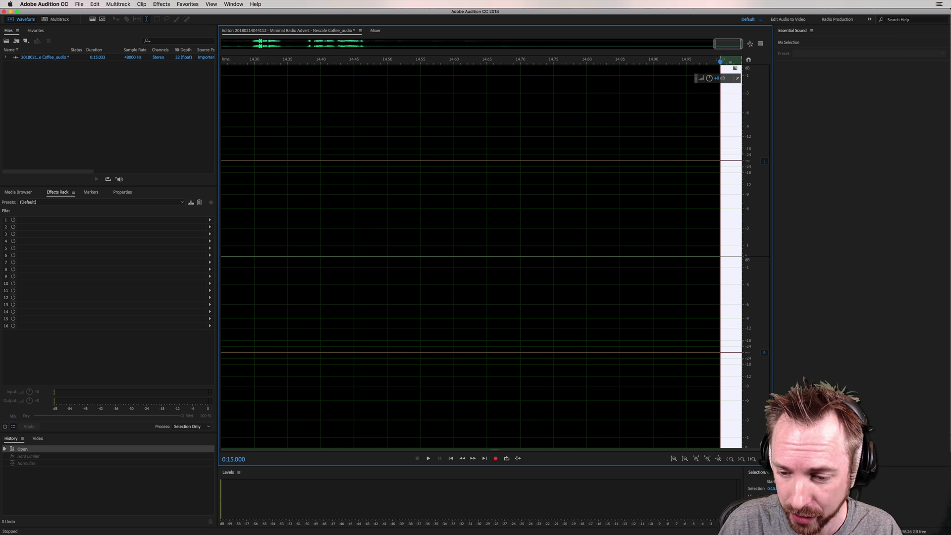
# Verify the selection start time in a detached Selection/View panel, then delete the tail.
pyautogui.click(771, 488)
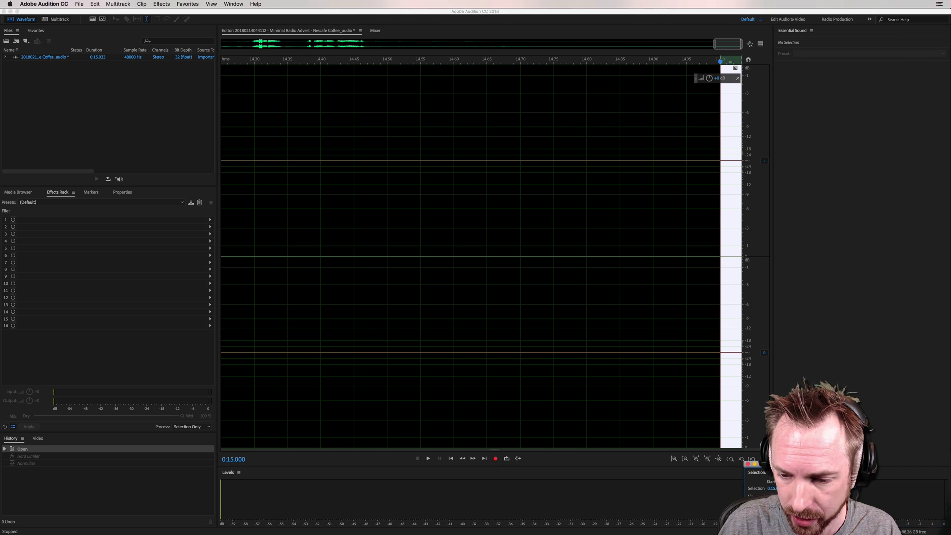
pyautogui.moveTo(757, 472); pyautogui.dragTo(329, 174)
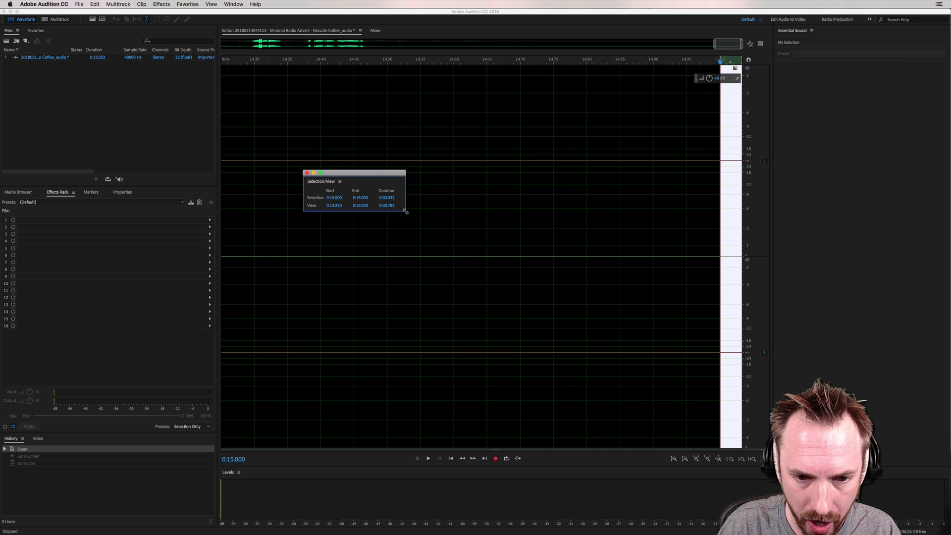
pyautogui.moveTo(405, 211); pyautogui.dragTo(537, 308)
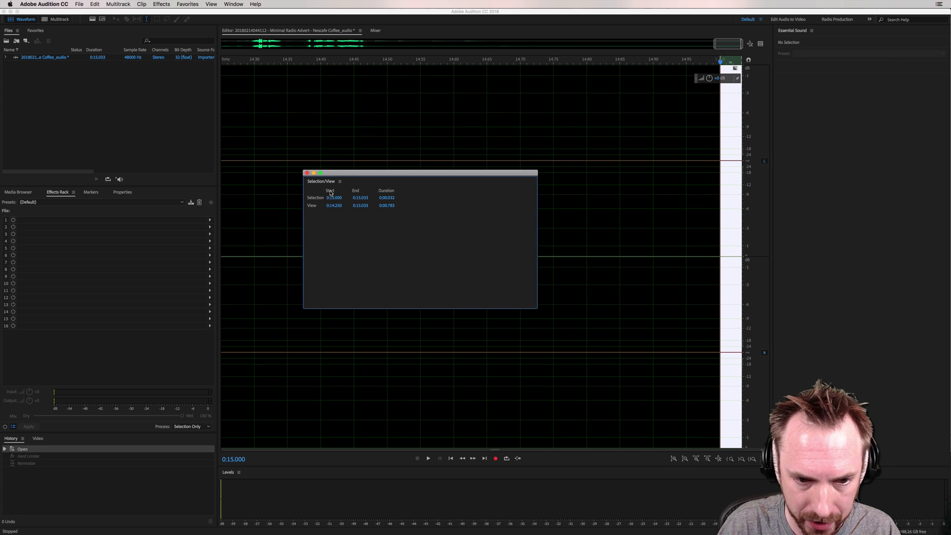
pyautogui.click(335, 197)
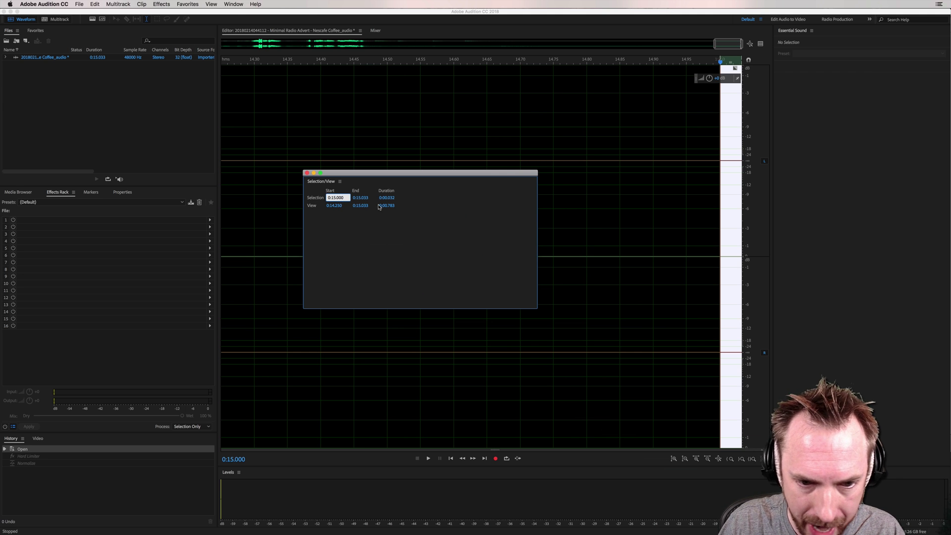
pyautogui.click(750, 137)
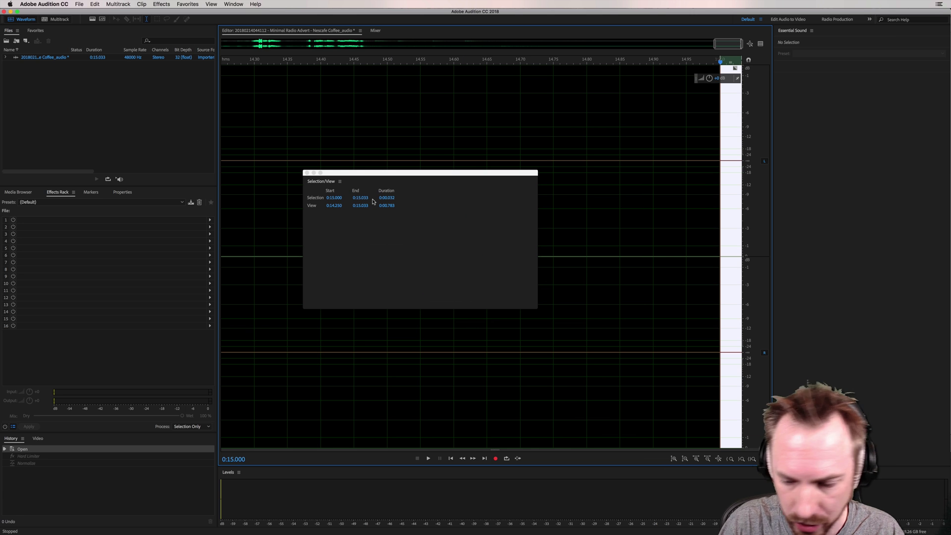
pyautogui.press('Delete')
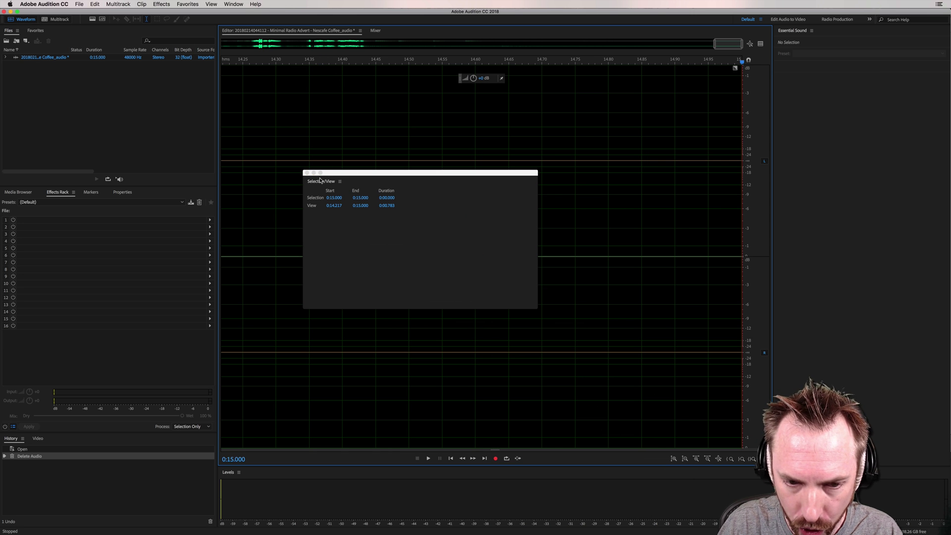
# Zoom out to the full 15-second ad and add a fade-out at the end and a fade-in at the start.
pyautogui.moveTo(329, 174); pyautogui.dragTo(732, 373)
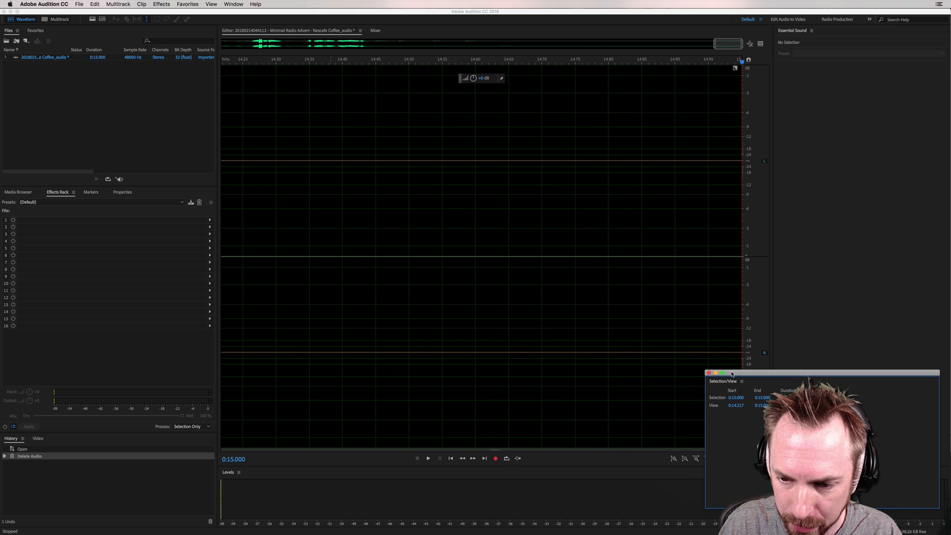
pyautogui.press('\\')
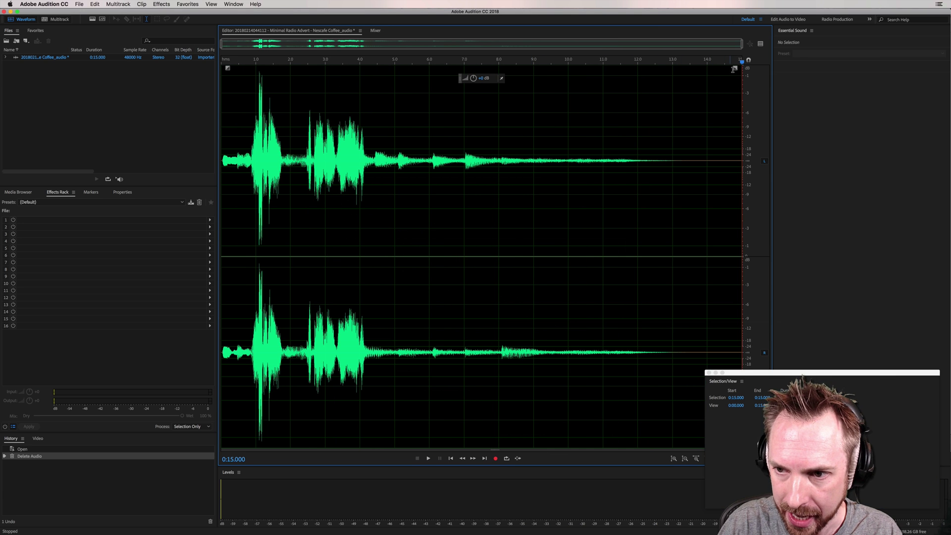
pyautogui.moveTo(733, 69); pyautogui.dragTo(666, 70)
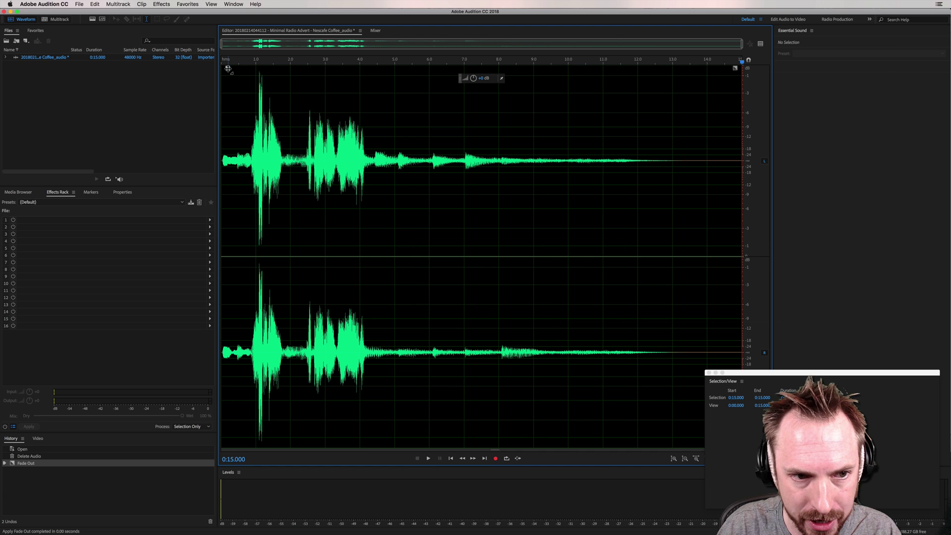
pyautogui.moveTo(229, 68); pyautogui.dragTo(231, 68)
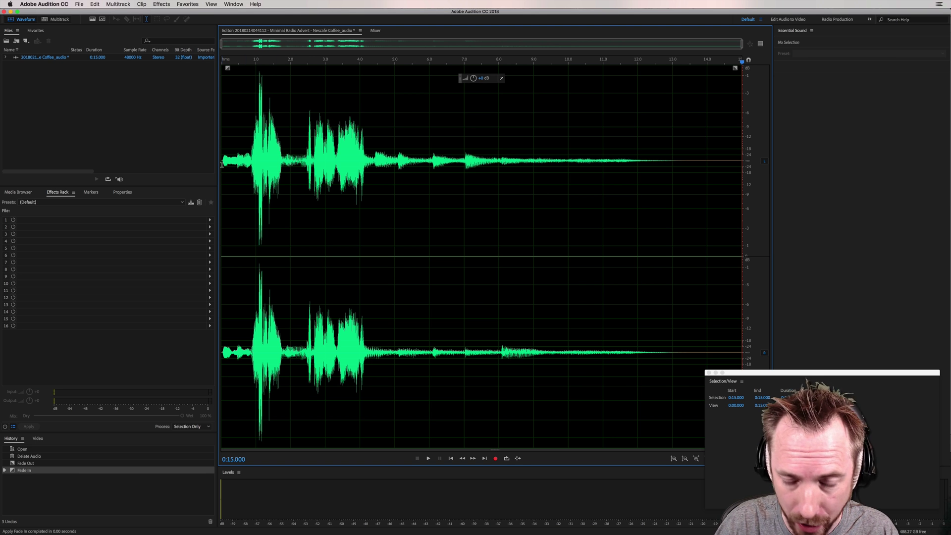
# Open Window > Match Loudness and load the ad file into its list.
pyautogui.click(222, 165)
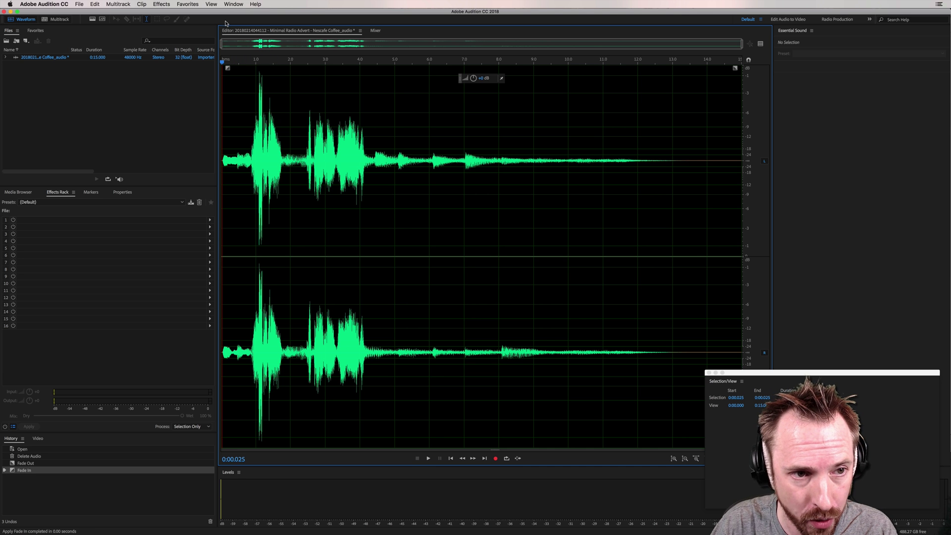
pyautogui.click(230, 5)
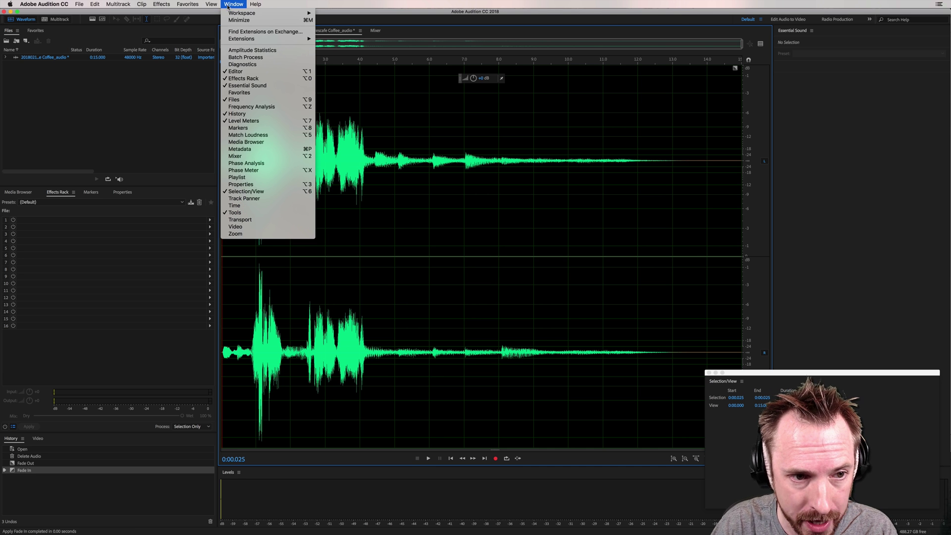
pyautogui.click(245, 135)
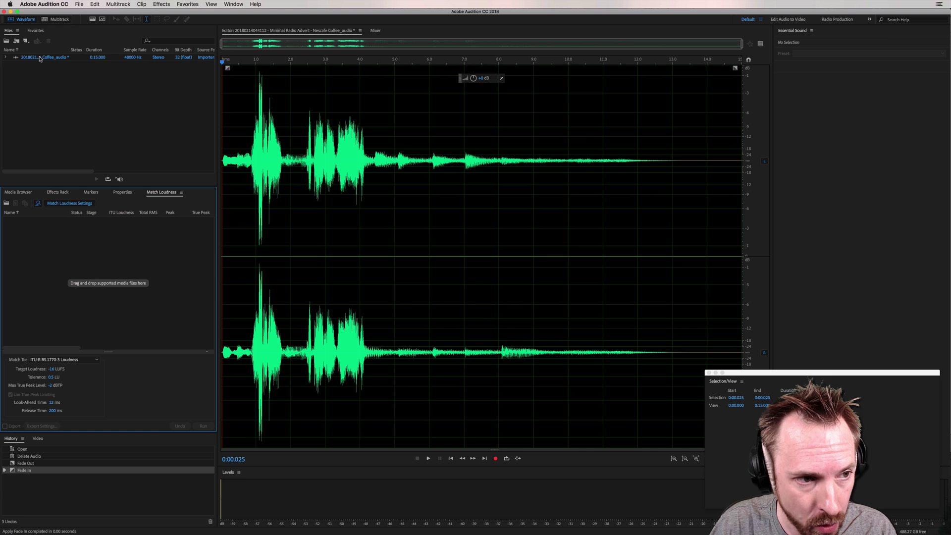
pyautogui.moveTo(40, 59); pyautogui.dragTo(89, 258)
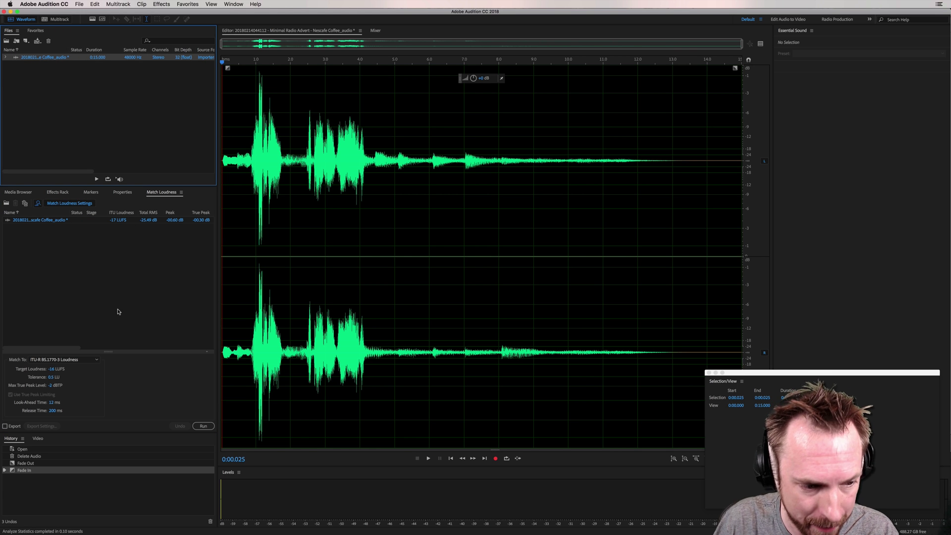
# Match the ad's loudness to a -14 dB Total RMS target, then play back the result.
pyautogui.click(72, 359)
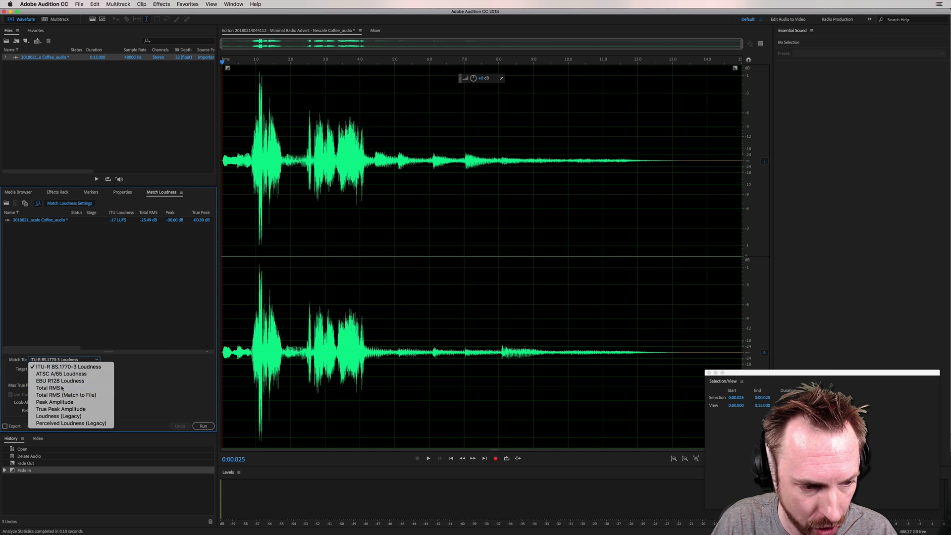
pyautogui.click(45, 388)
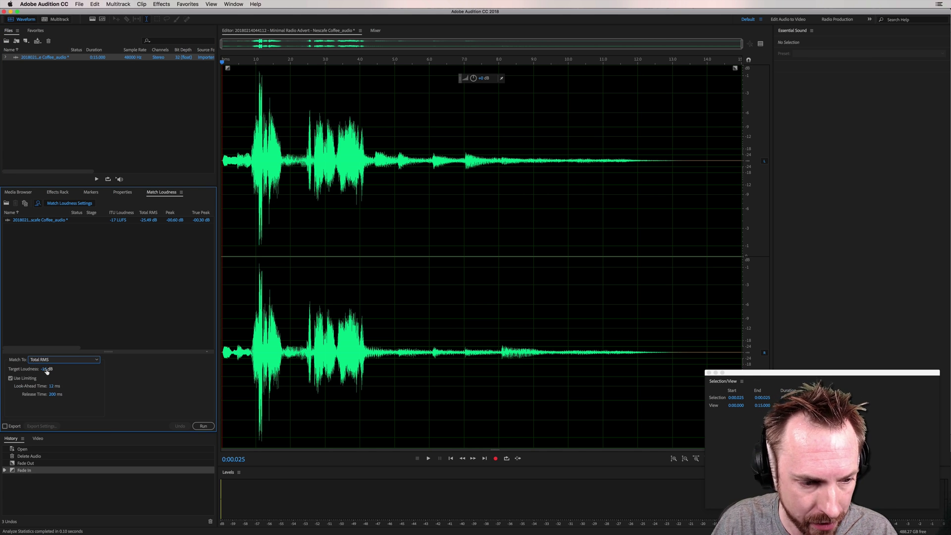
pyautogui.click(46, 368)
pyautogui.write('-14')
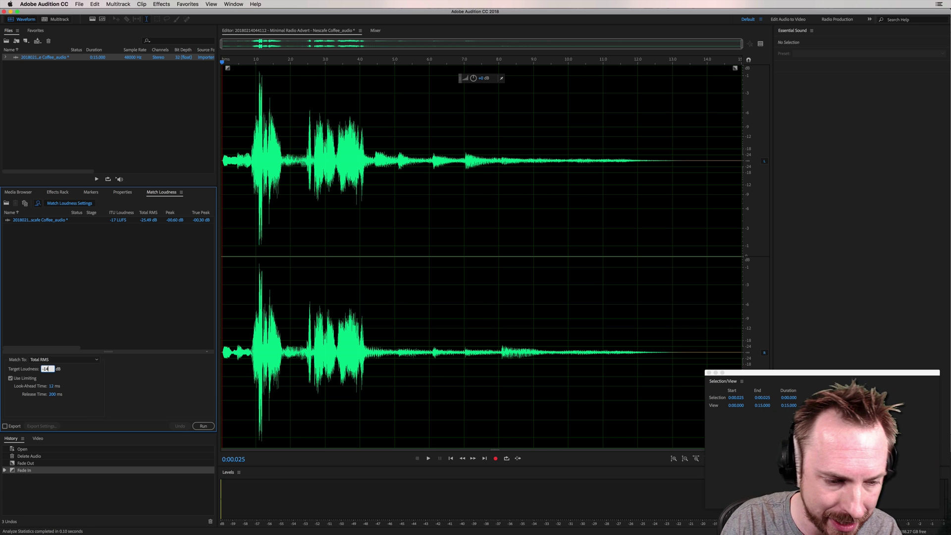
pyautogui.press('Return')
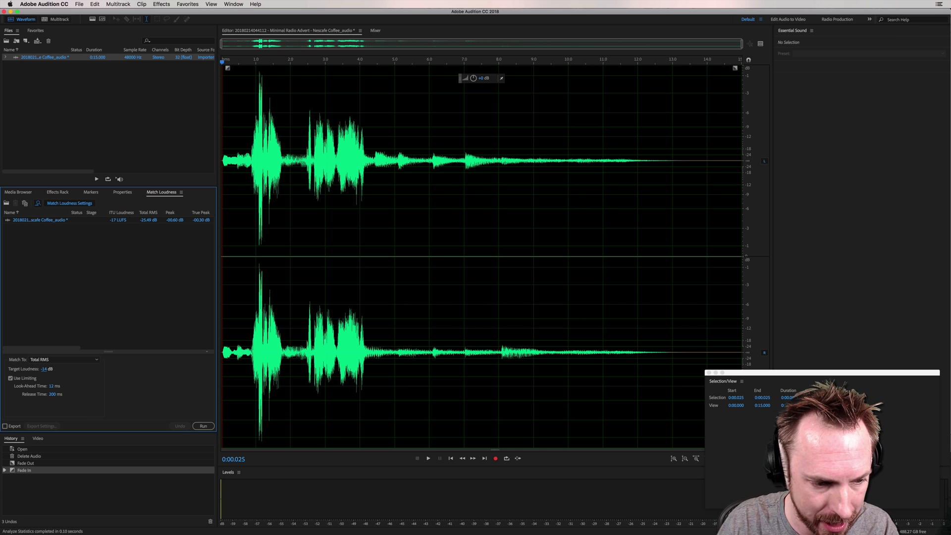
pyautogui.click(203, 426)
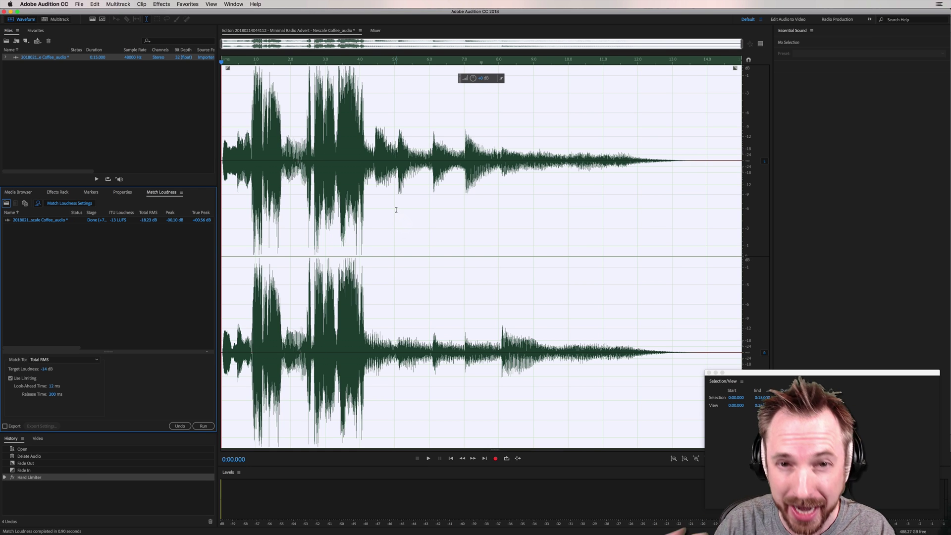
pyautogui.press('space')
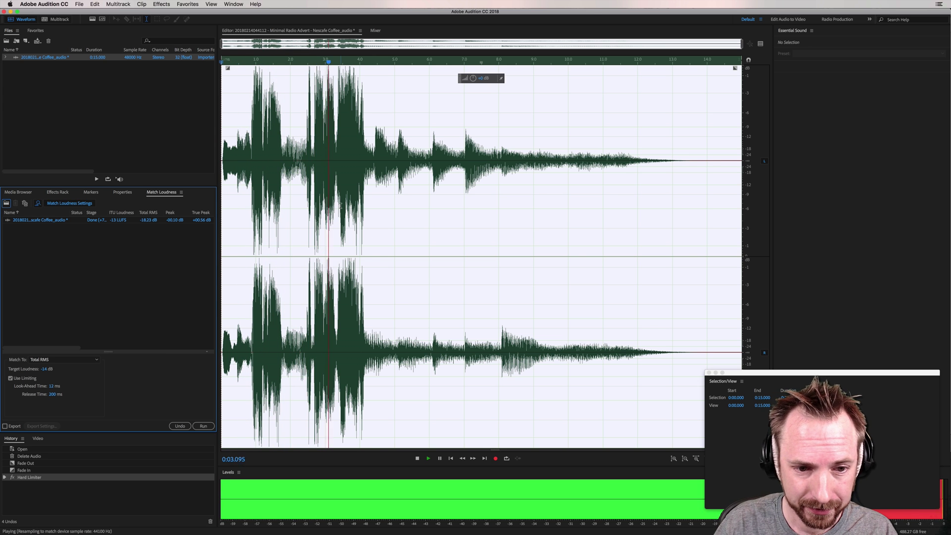
pyautogui.press('space')
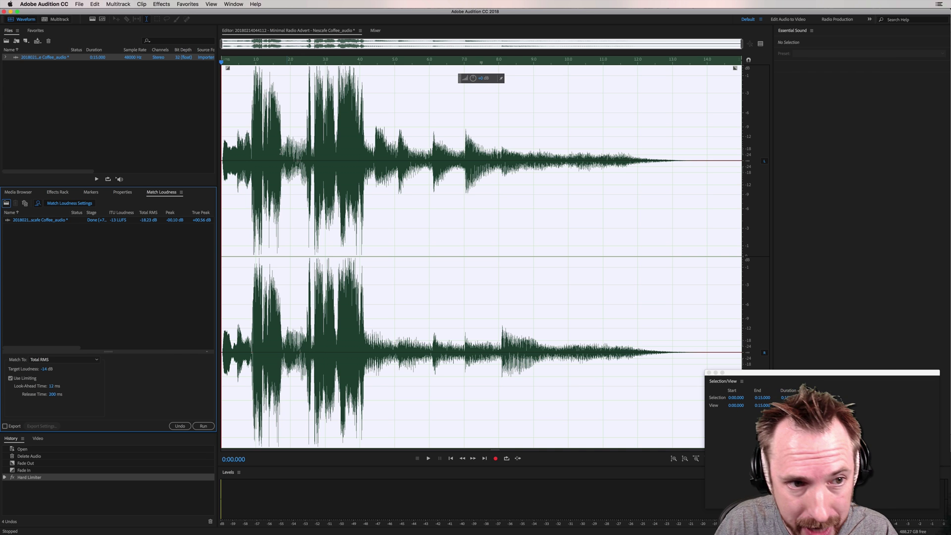
# Apply the Normalize effect to the whole ad with a -0.20 dB target.
pyautogui.click(187, 5)
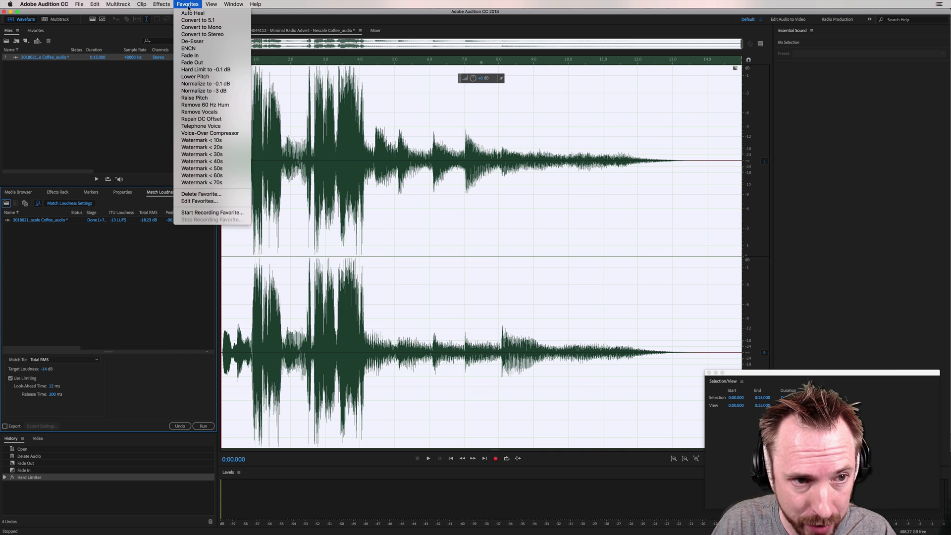
pyautogui.moveTo(160, 5)
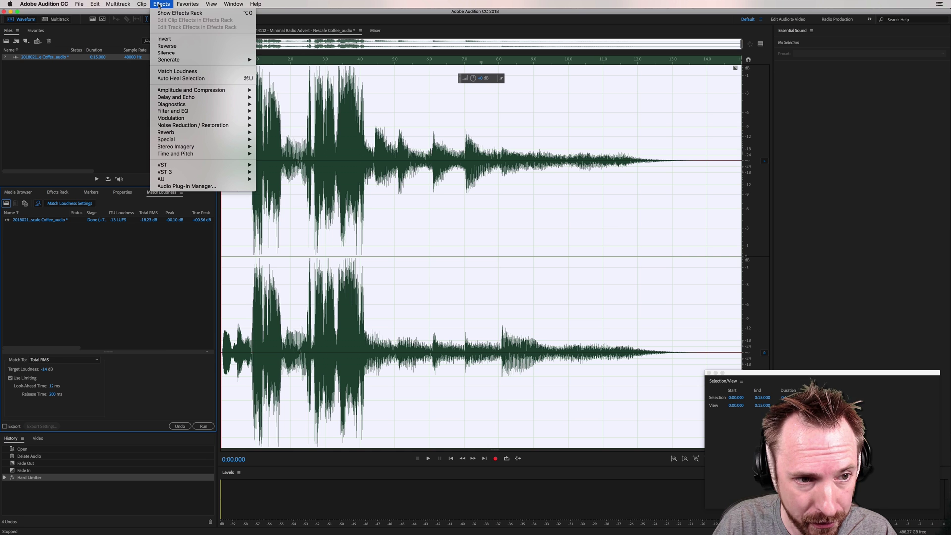
pyautogui.moveTo(194, 92)
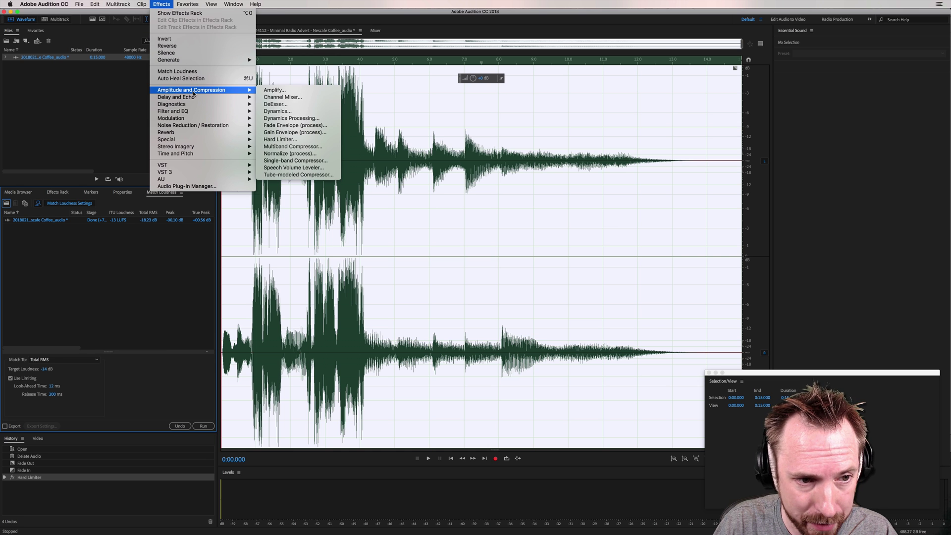
pyautogui.click(290, 154)
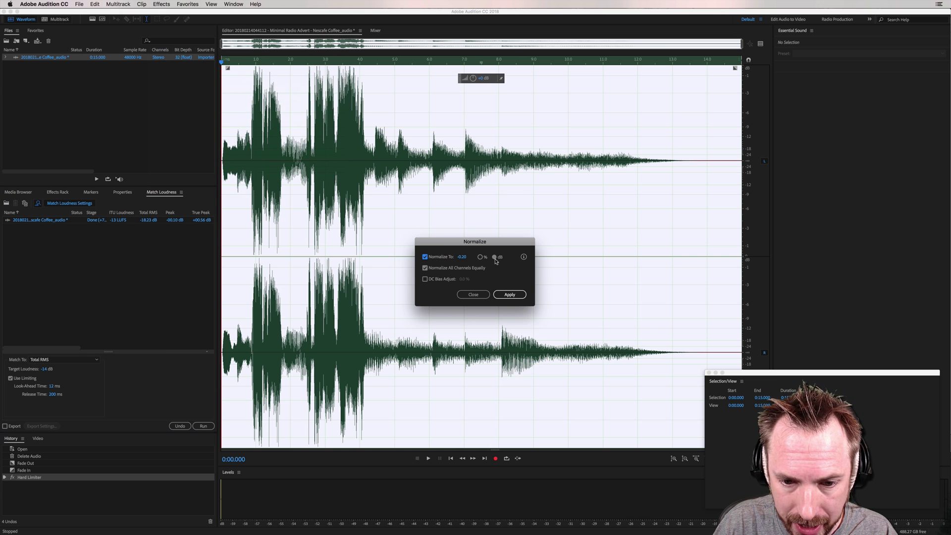
pyautogui.click(479, 257)
pyautogui.click(495, 257)
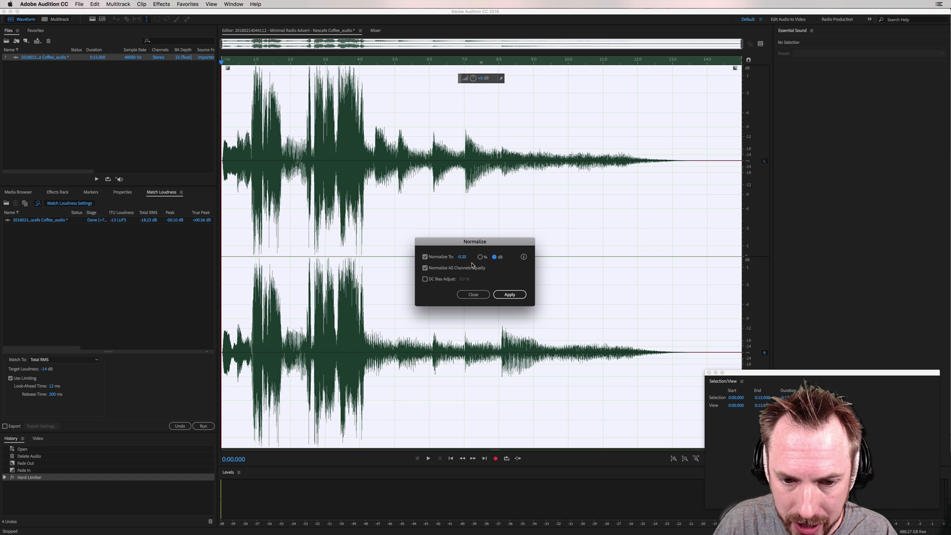
pyautogui.click(462, 256)
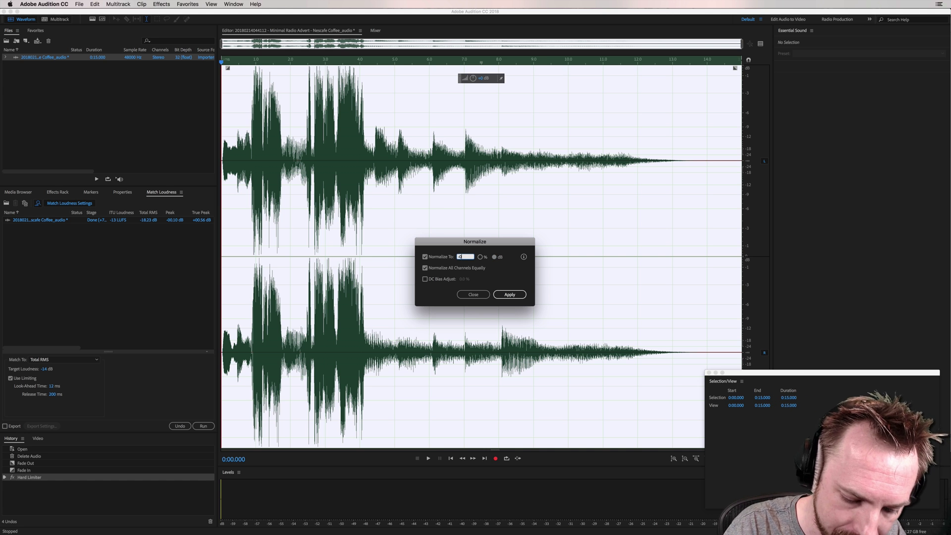
pyautogui.press('Return')
pyautogui.click(509, 294)
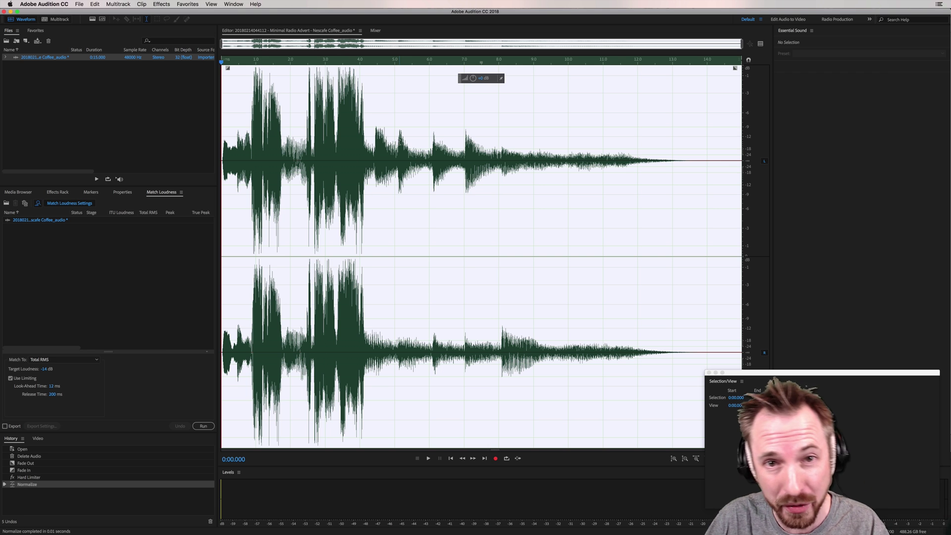
# Start File > Save As with the name 'Nescafe Ad for Spotify', keeping the Wave PCM format.
pyautogui.click(79, 5)
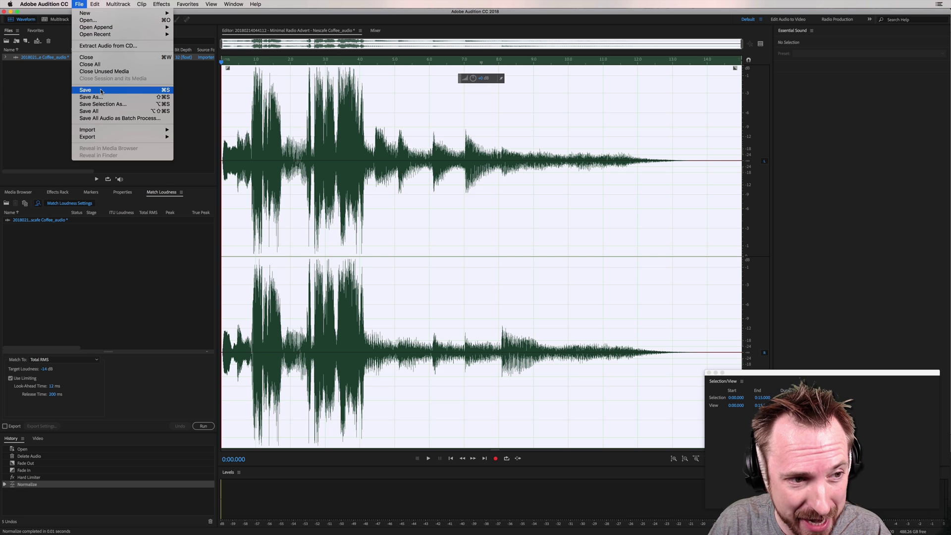
pyautogui.click(94, 104)
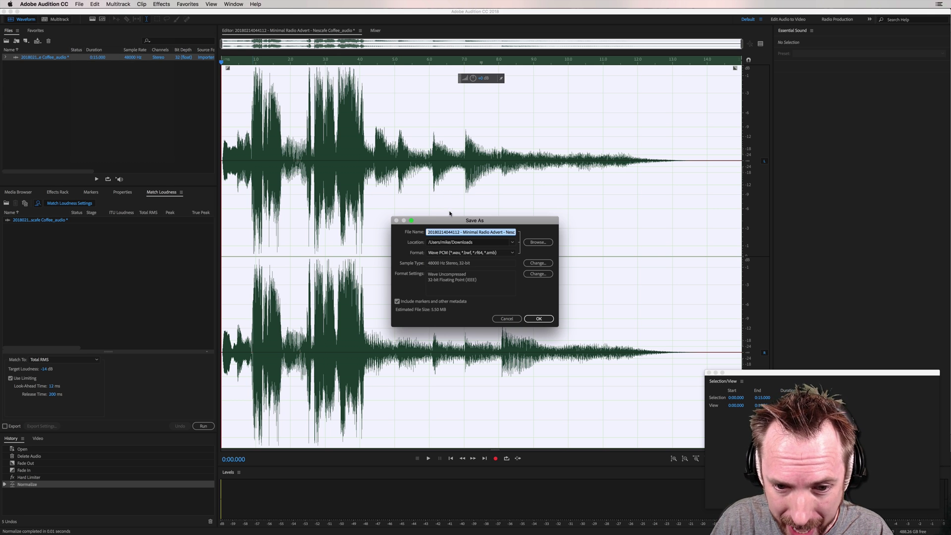
pyautogui.write('Nescafe')
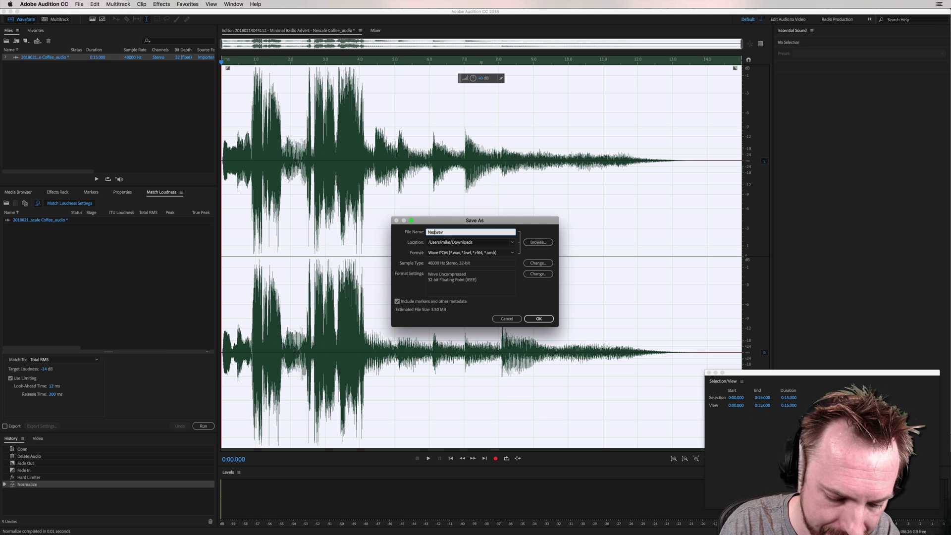
pyautogui.write(' Ad for Spo')
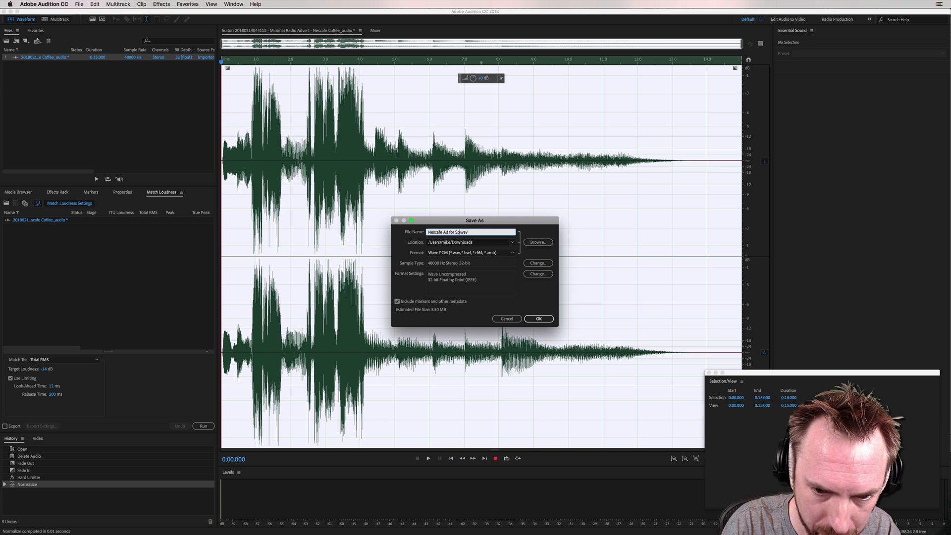
pyautogui.write('tify')
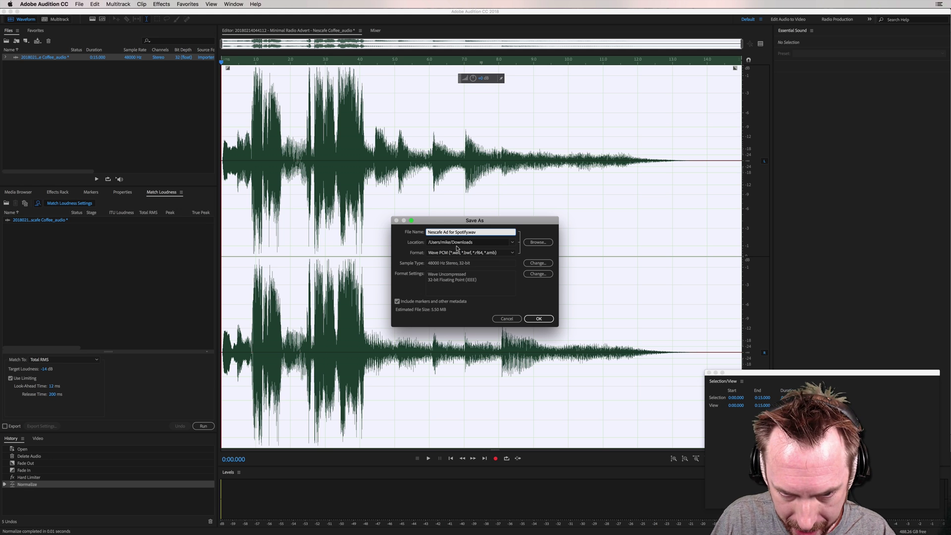
pyautogui.click(440, 254)
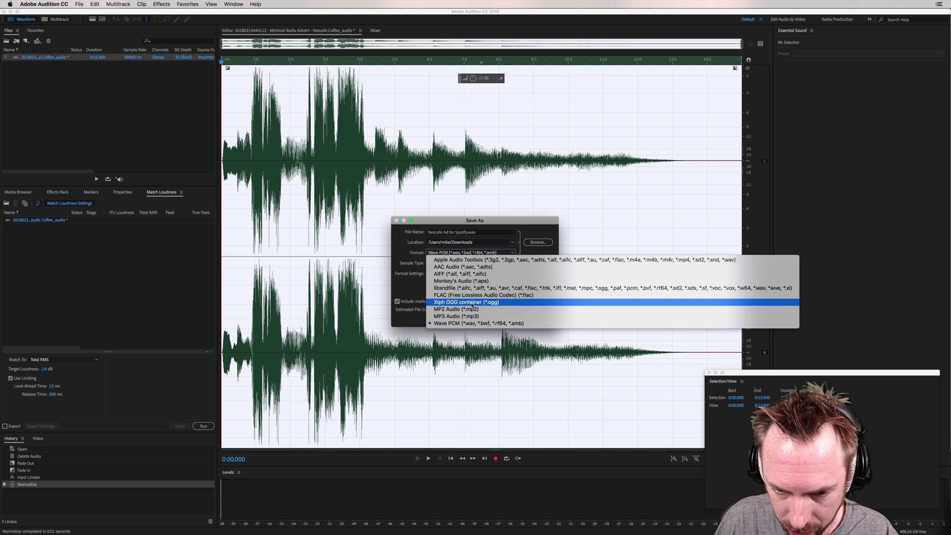
pyautogui.press('Escape')
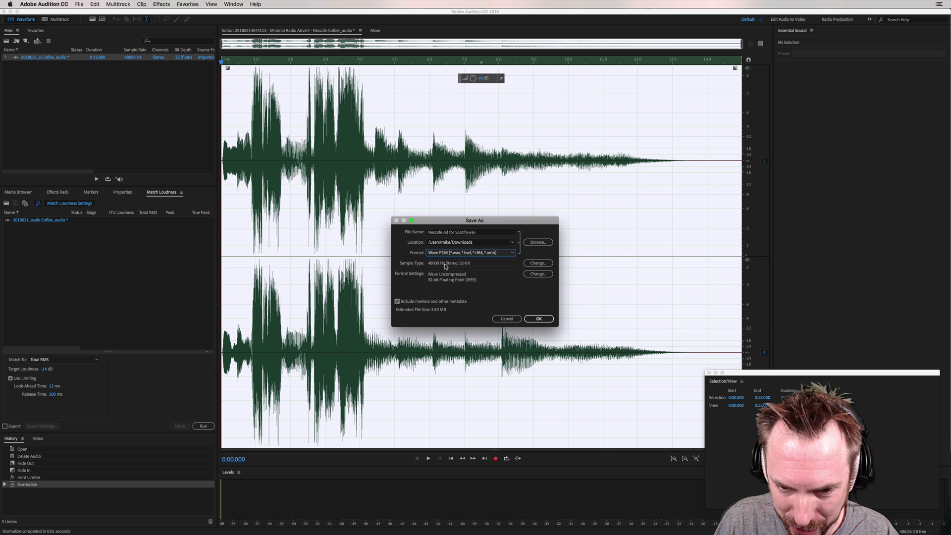
# Convert the sample type of the copy to 44100 Hz and 16-bit.
pyautogui.click(540, 265)
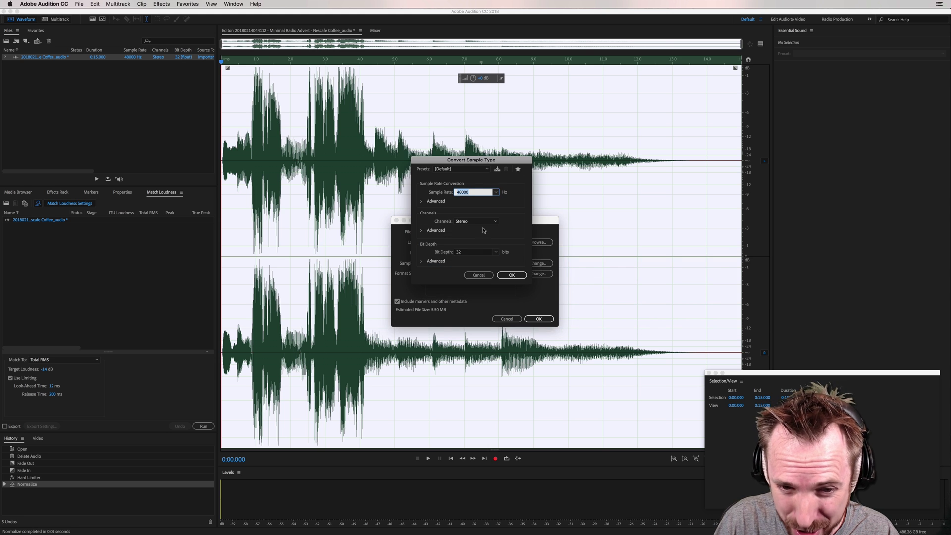
pyautogui.click(497, 192)
pyautogui.click(480, 242)
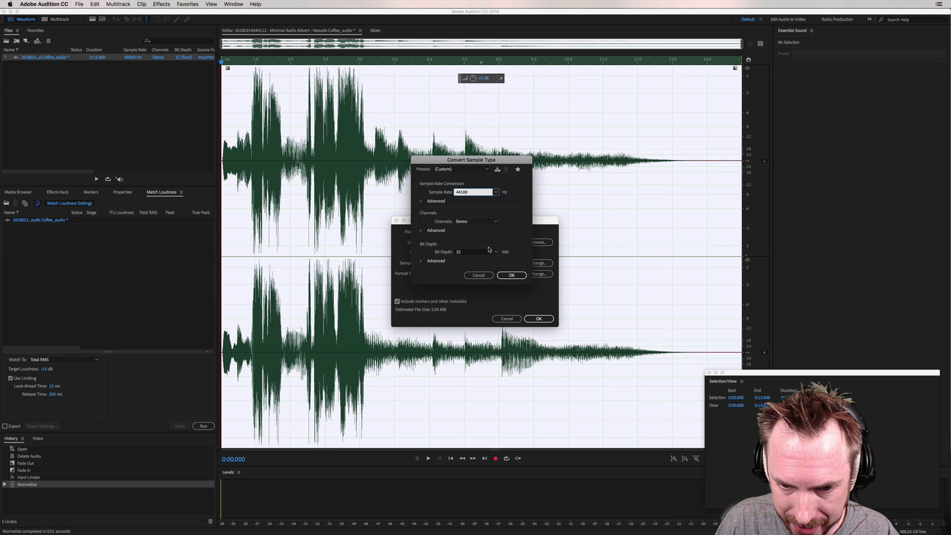
pyautogui.click(495, 253)
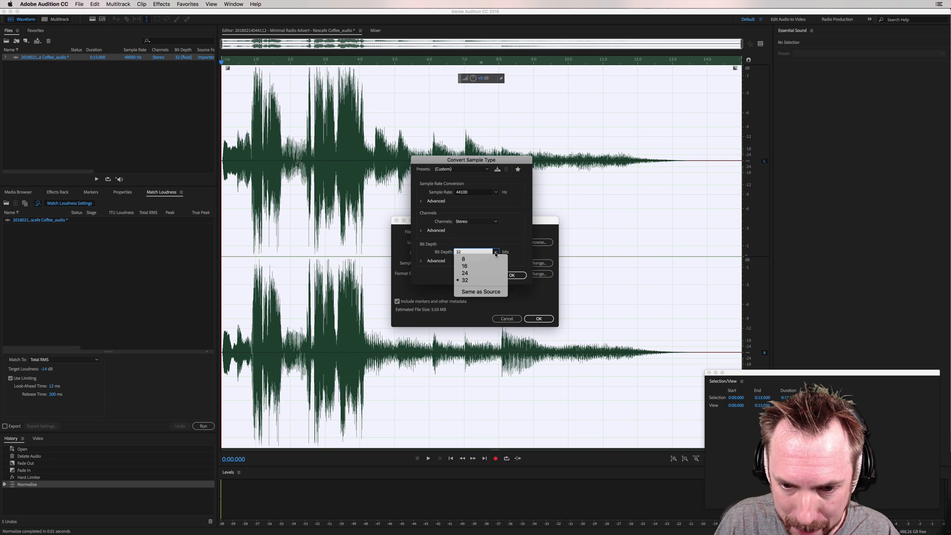
pyautogui.click(471, 266)
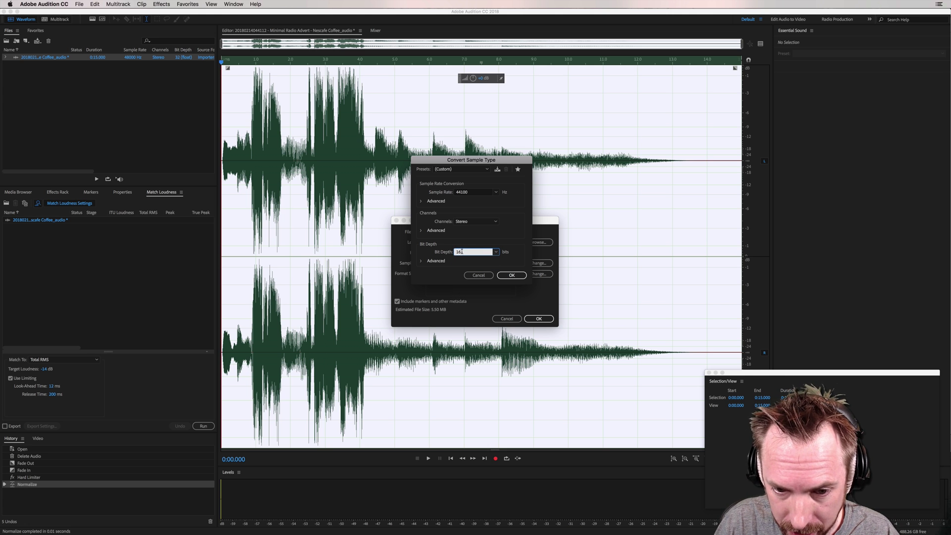
pyautogui.click(507, 276)
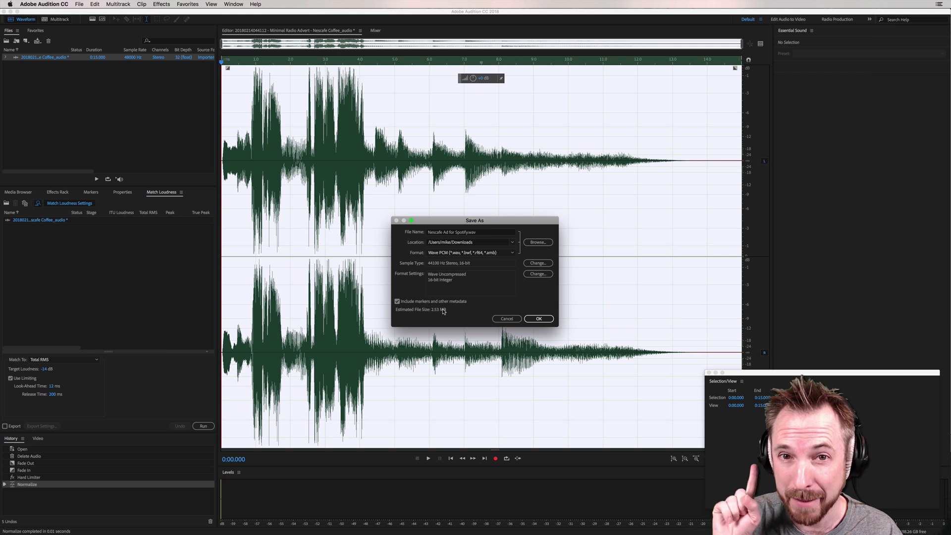
# Try OGG, then switch the format to MP3 and set its bitrate to 192 Kbps.
pyautogui.click(454, 256)
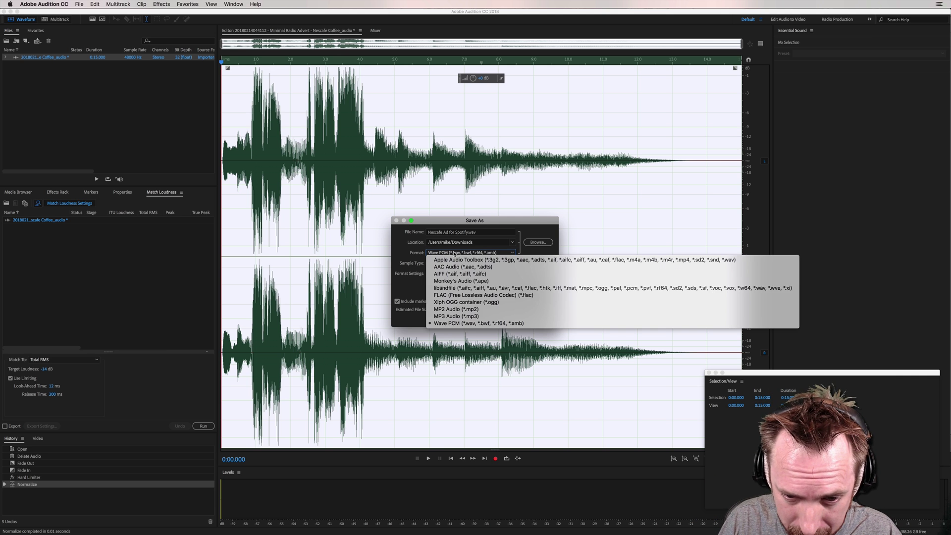
pyautogui.click(474, 303)
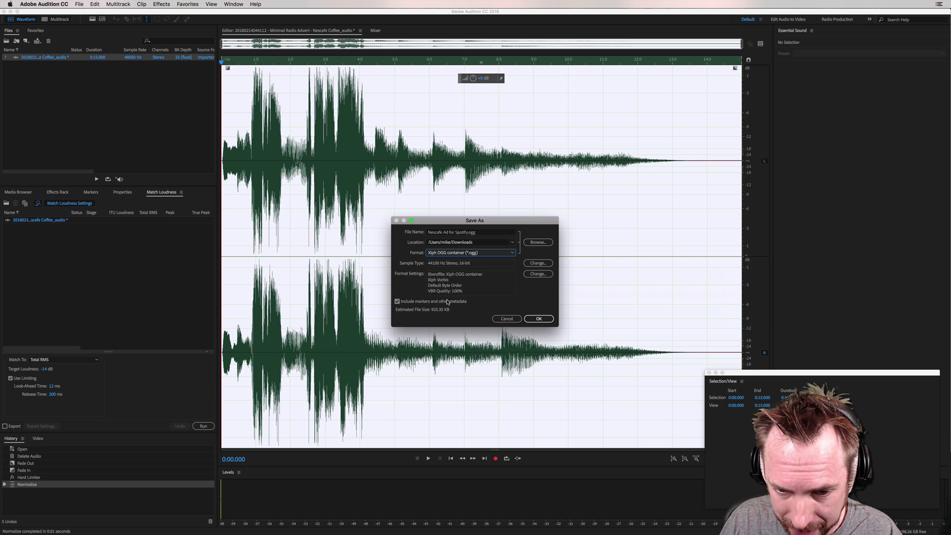
pyautogui.click(453, 254)
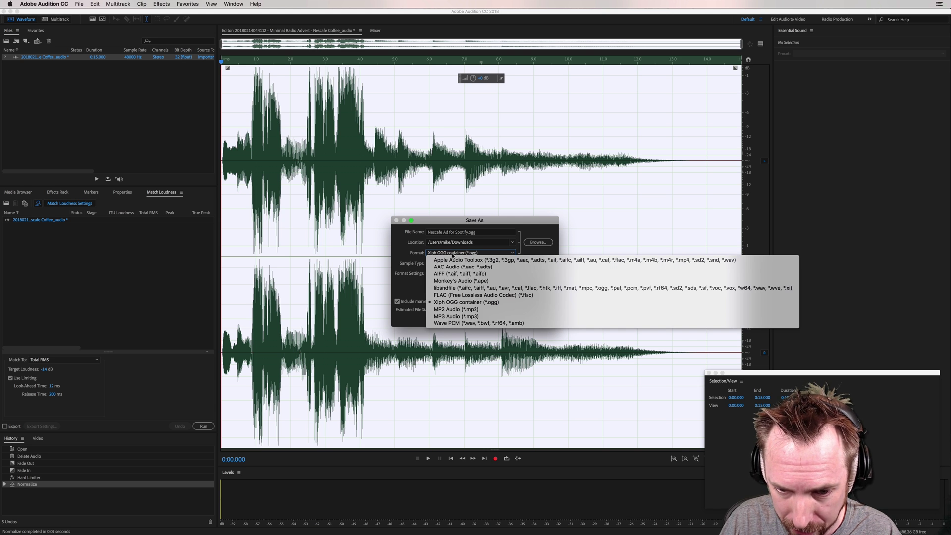
pyautogui.click(456, 316)
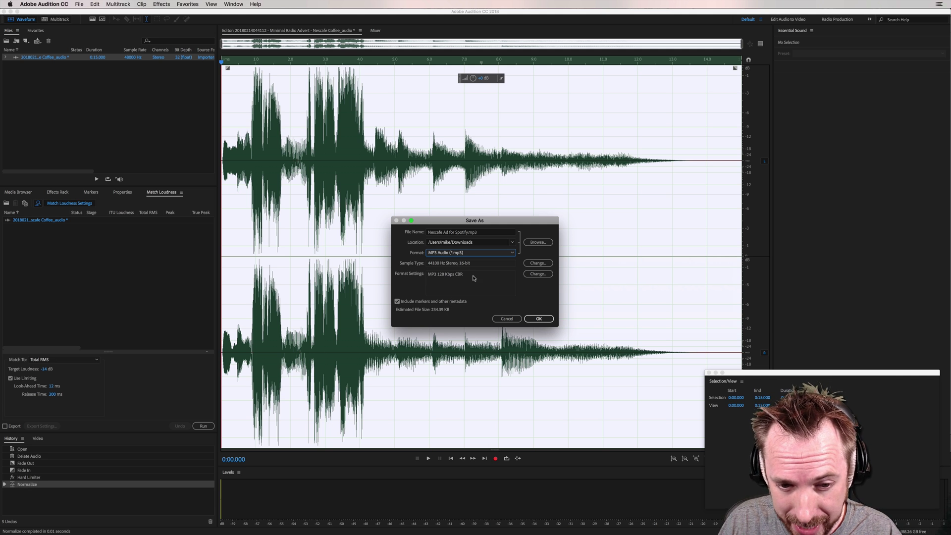
pyautogui.click(532, 275)
pyautogui.click(471, 274)
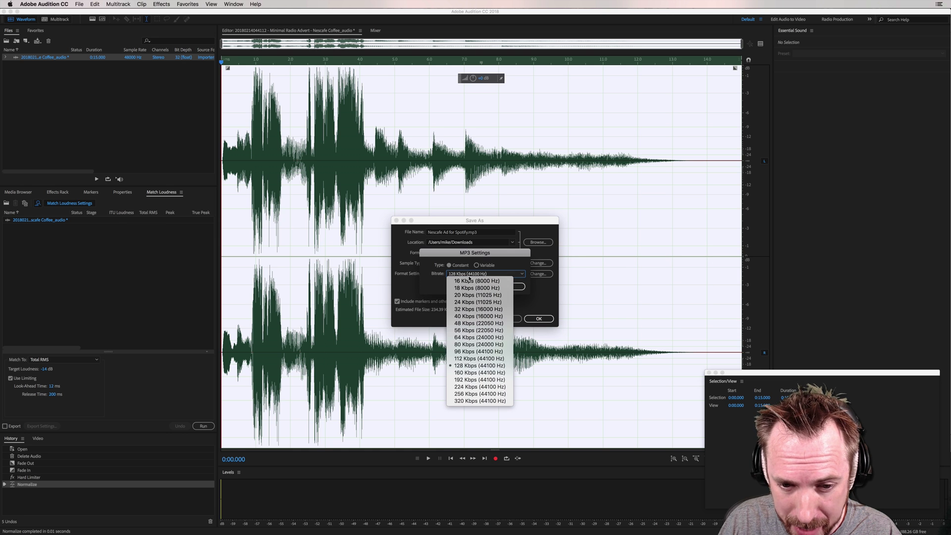
pyautogui.click(468, 381)
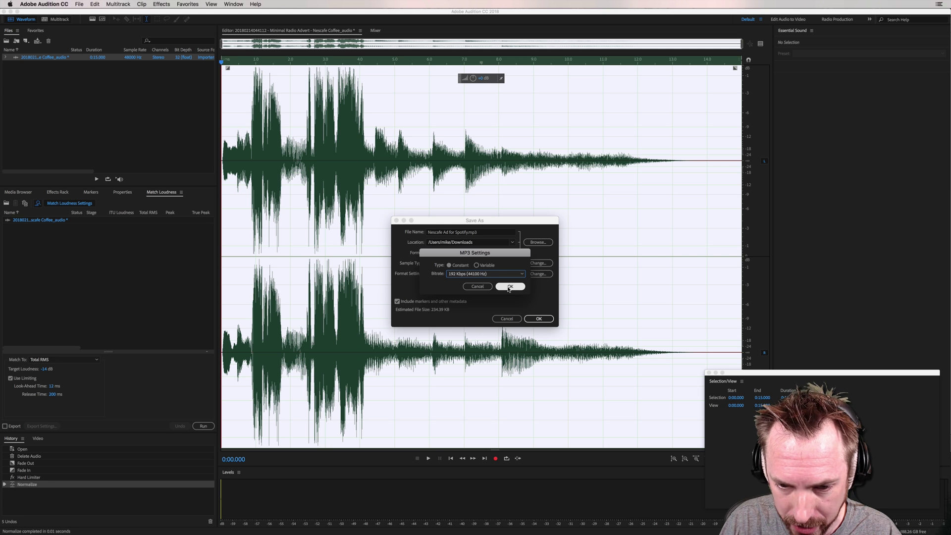
pyautogui.click(509, 286)
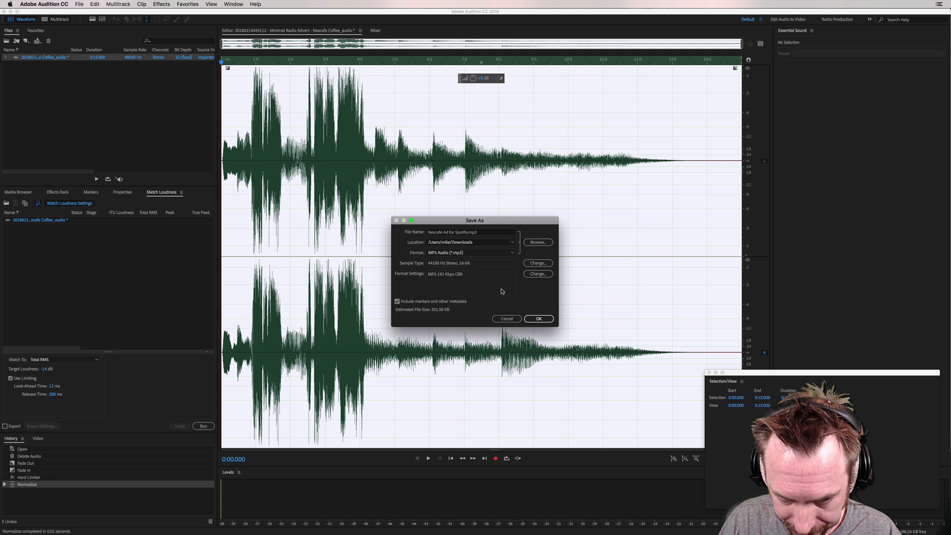
# Switch the format back to OGG, exclude markers and metadata, and save the file.
pyautogui.click(441, 253)
pyautogui.click(456, 304)
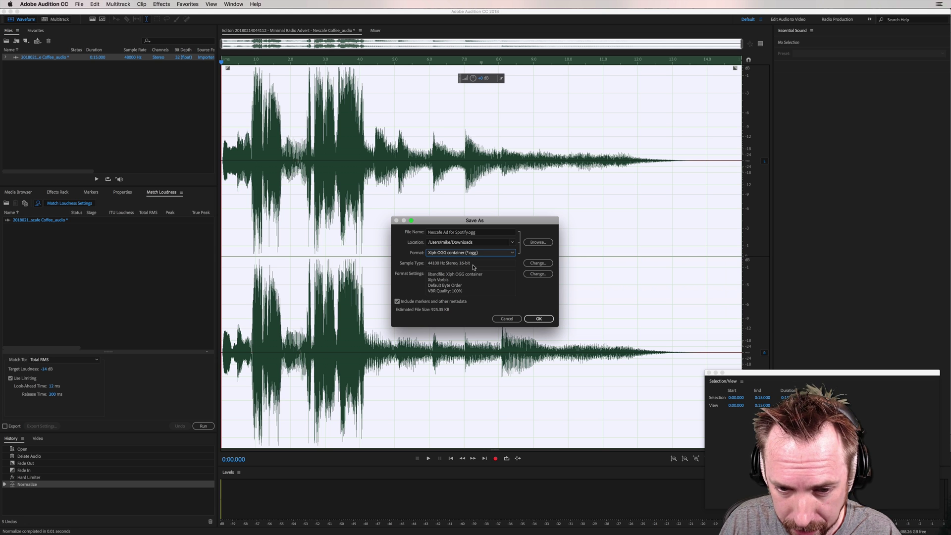
pyautogui.click(410, 303)
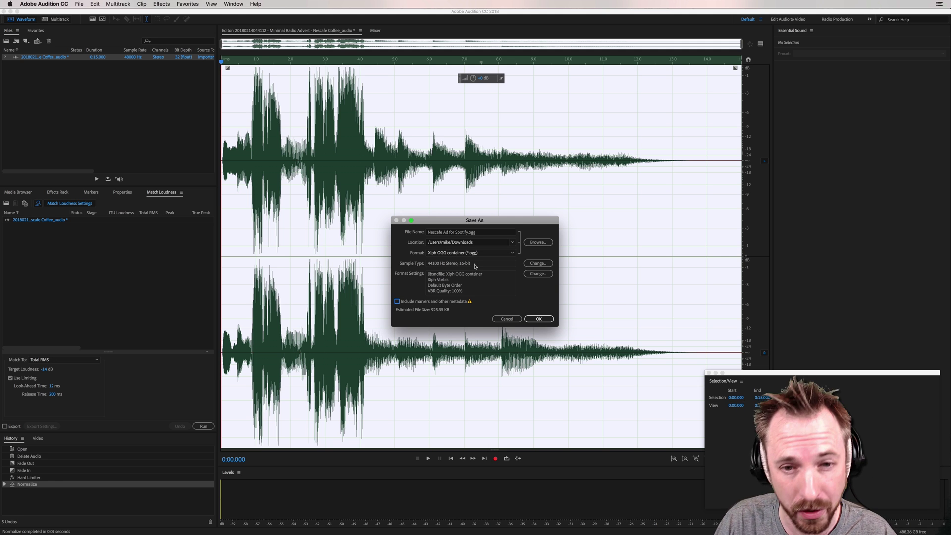
pyautogui.click(538, 319)
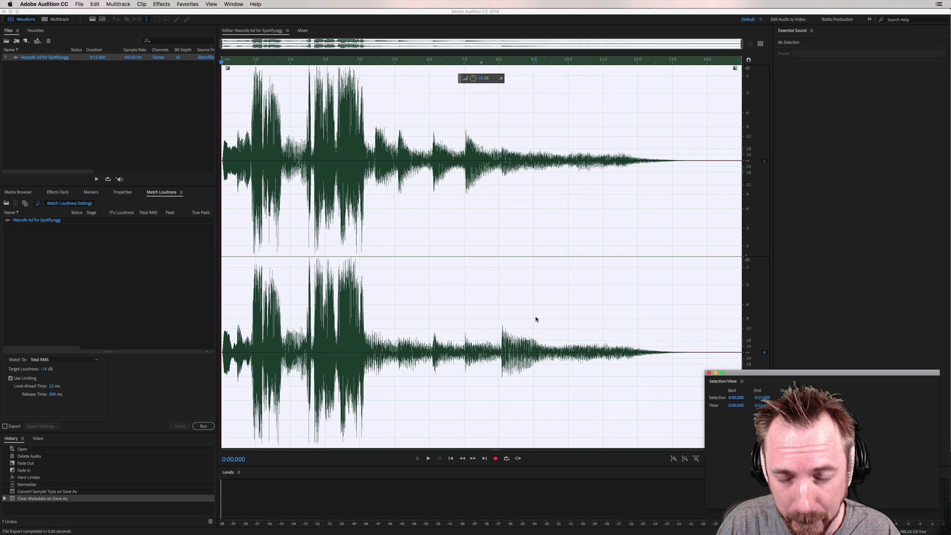